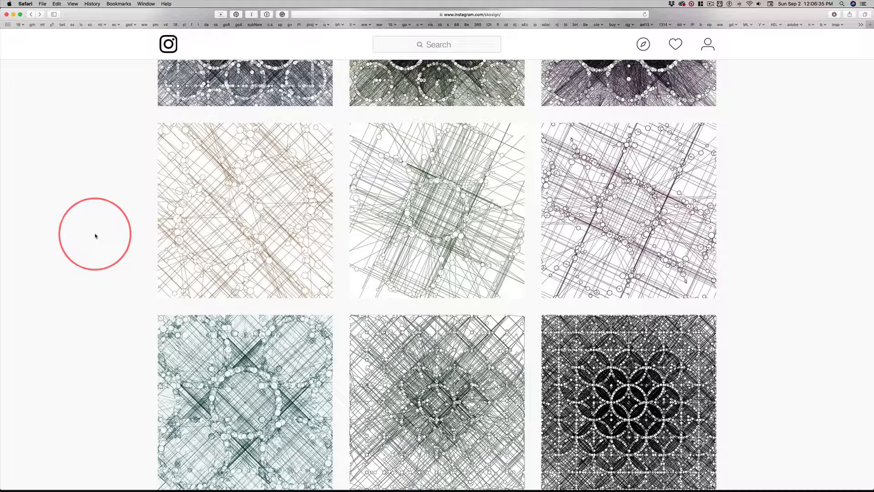
- Switch to Finder, open a new window and select the fineLine application in the Documents/FineLine3-2 folder
key("super")
key("super+Tab")
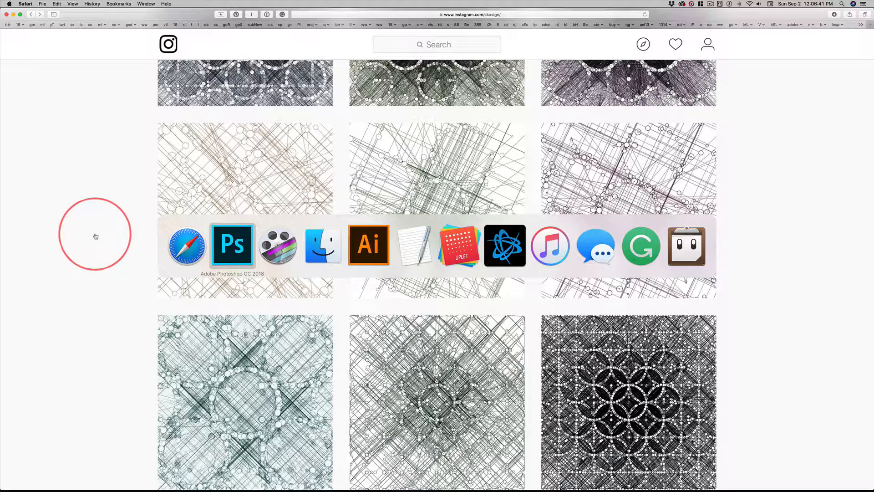
key("super+Tab")
key("super+Tab")
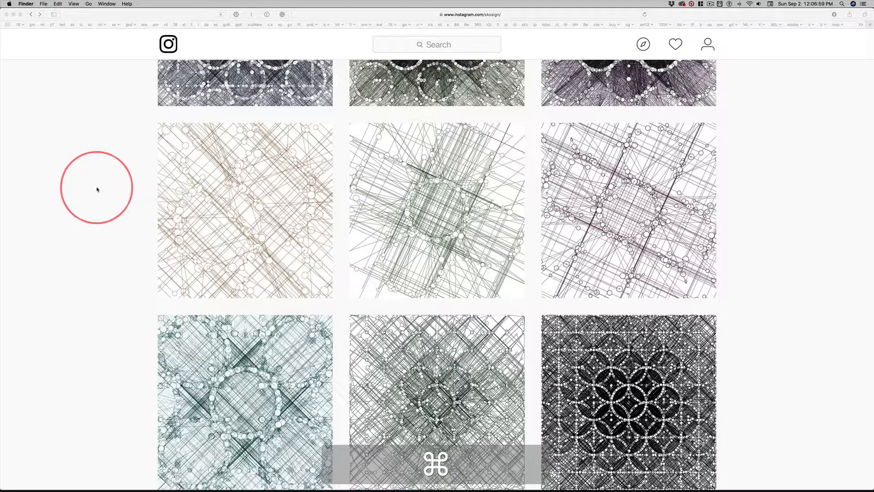
key("super+n")
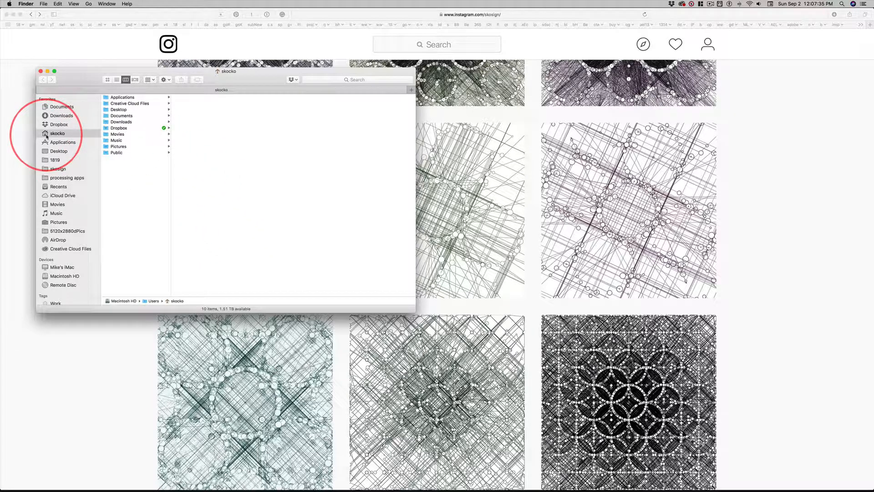
left_click(116, 116)
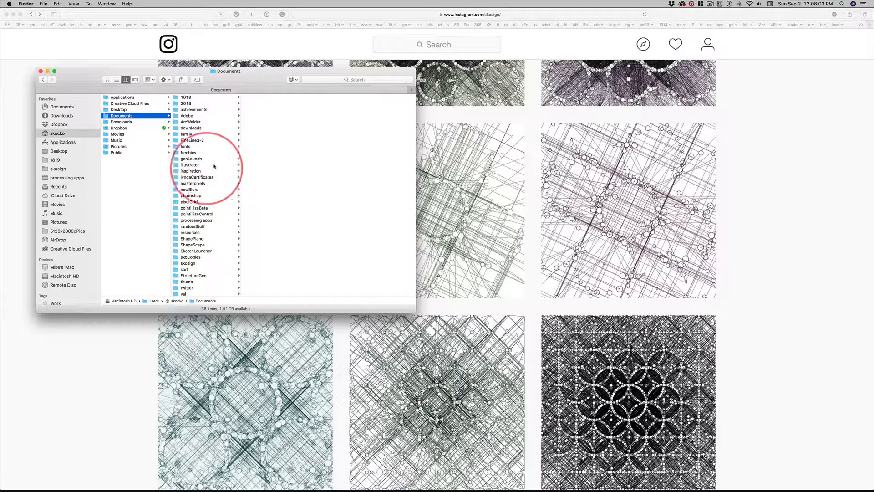
left_click(192, 141)
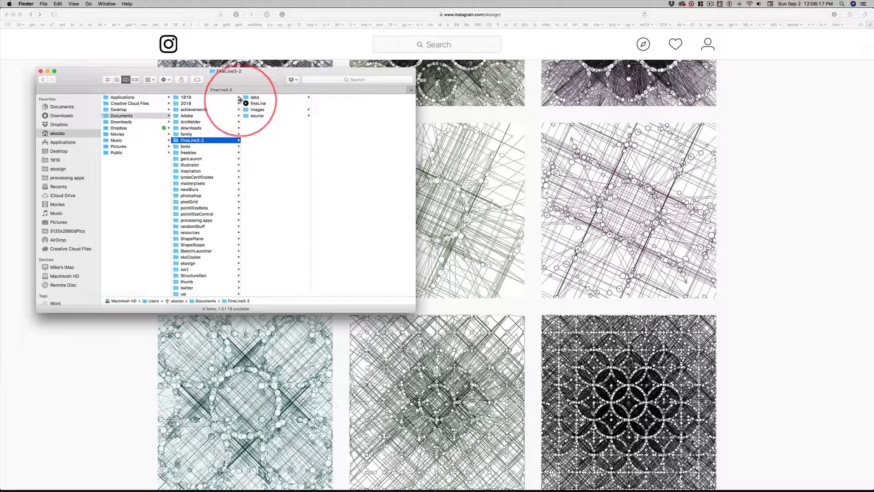
left_click(260, 103)
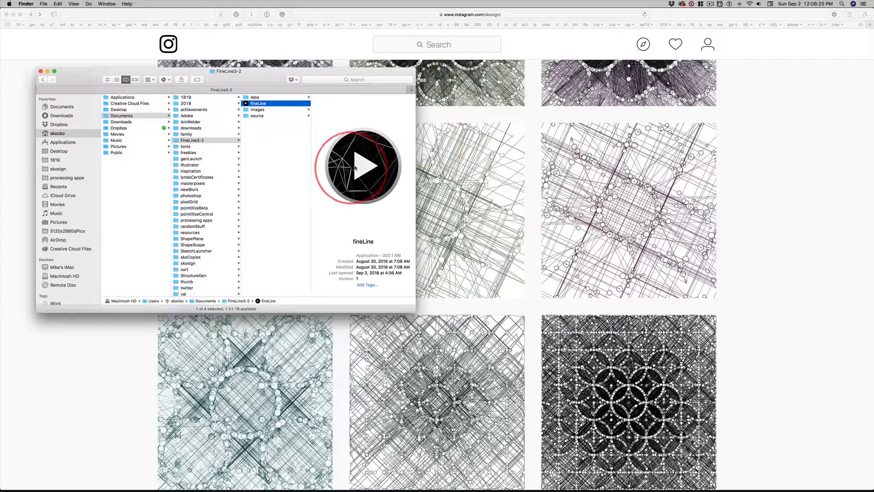
- Add the fineLine application to the Dock and close the Finder window
left_click_drag(364, 166, 330, 481)
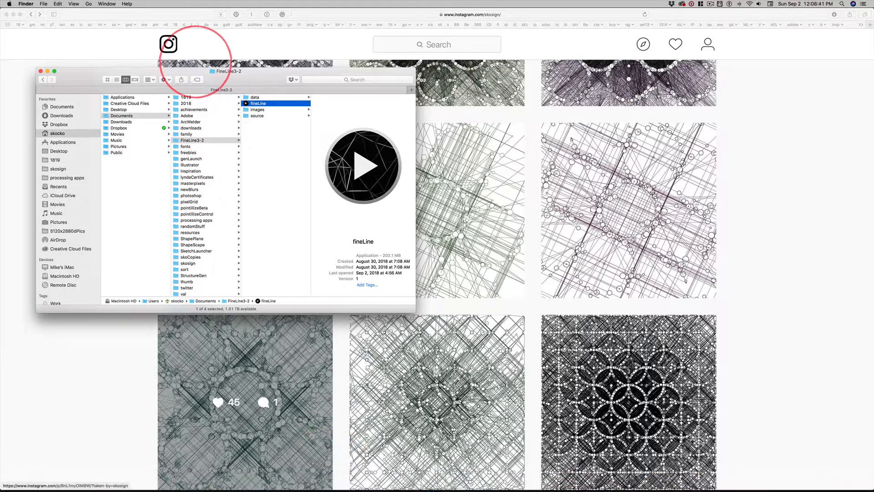
left_click_drag(68, 77, 69, 68)
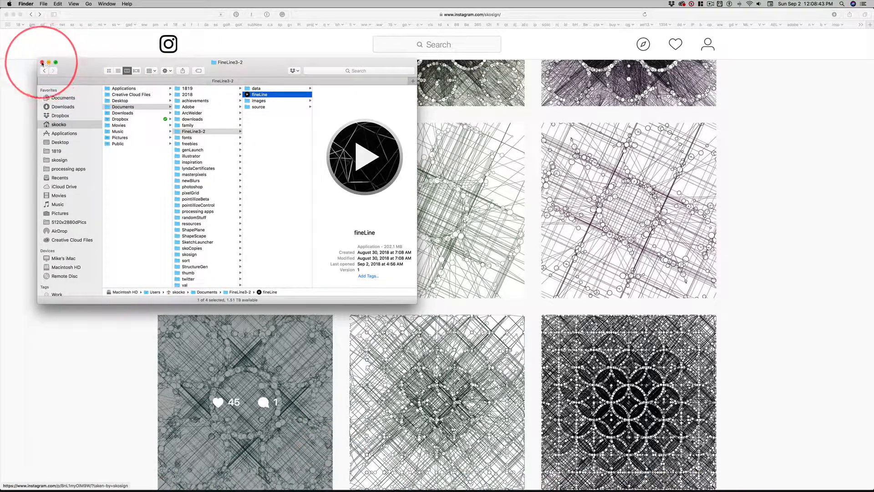
left_click(42, 63)
- Launch fineLine from the Dock and move its window slightly up and to the left
mouse_move(331, 474)
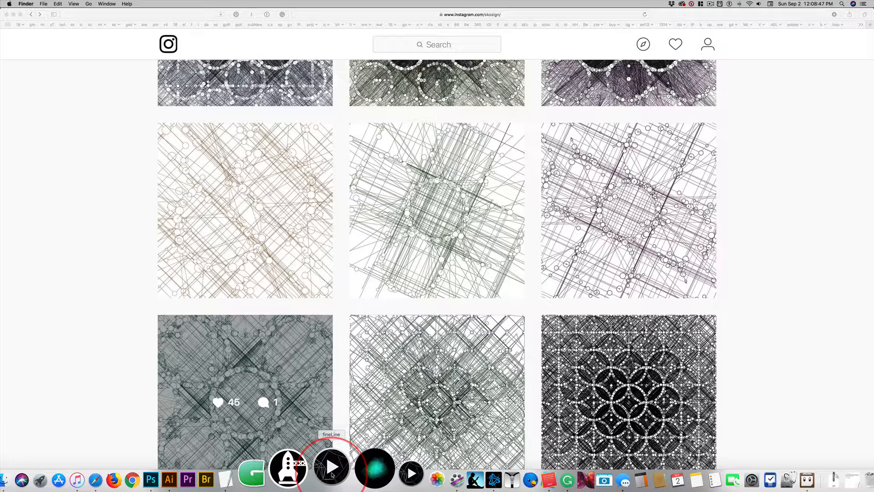
left_click(331, 471)
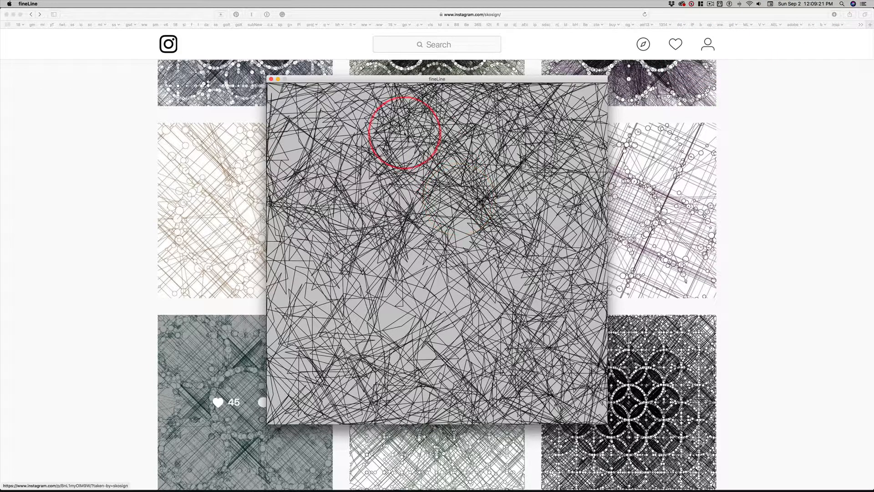
left_click_drag(359, 79, 333, 63)
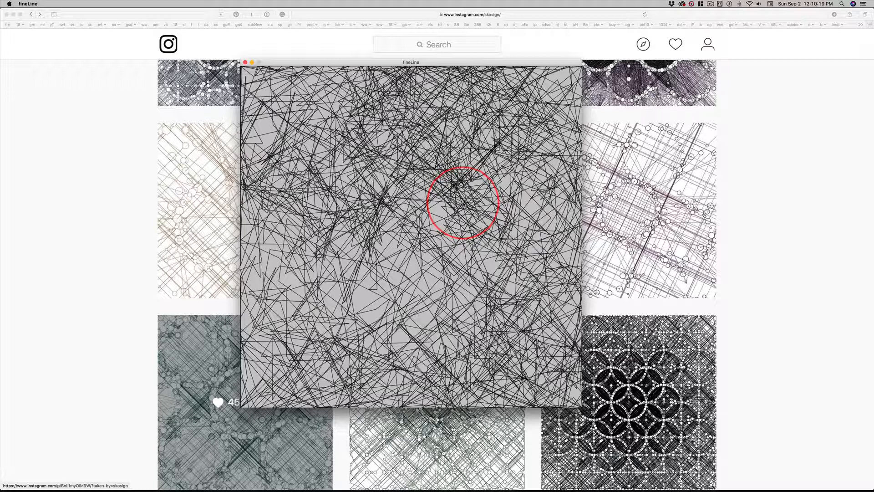
- Show fineLine's drawing controls, load the "hive" preset and run the line drawing
key("space")
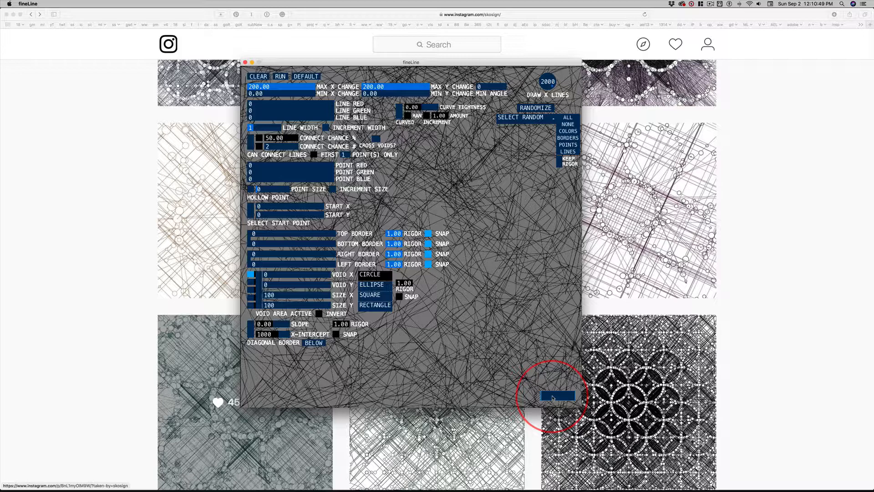
type("hive")
key("Return")
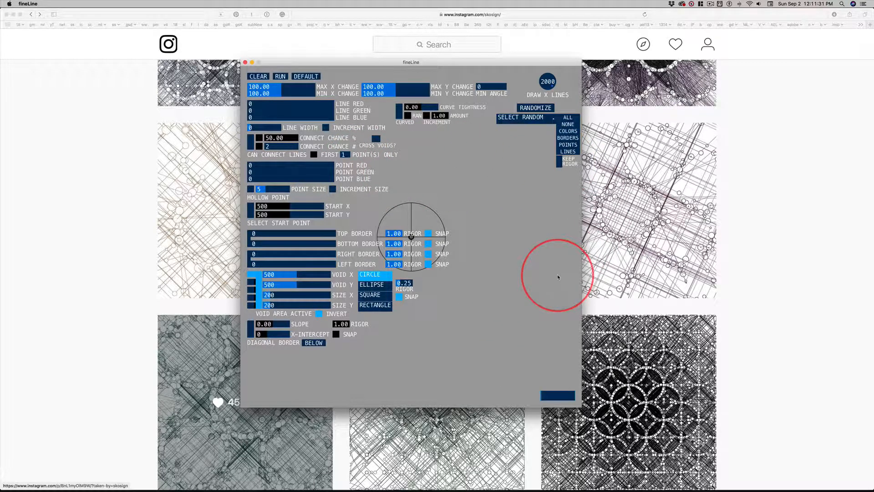
key("r")
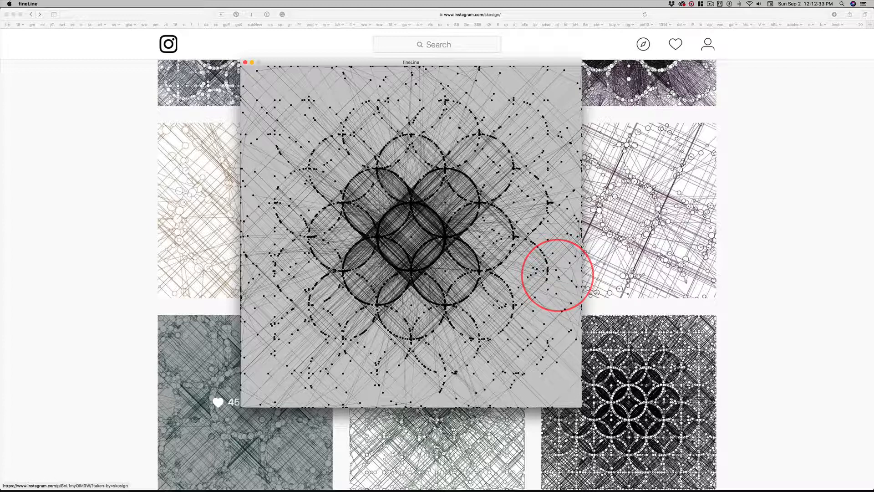
- Switch to Finder, open a new window and select fineLine-44.pdf in the Documents/FineLine3-2/images folder
key("super")
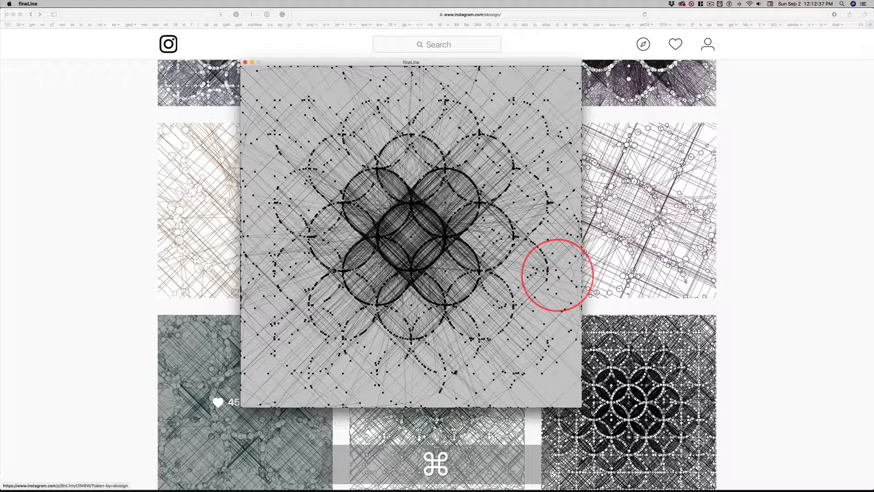
key("super+Tab")
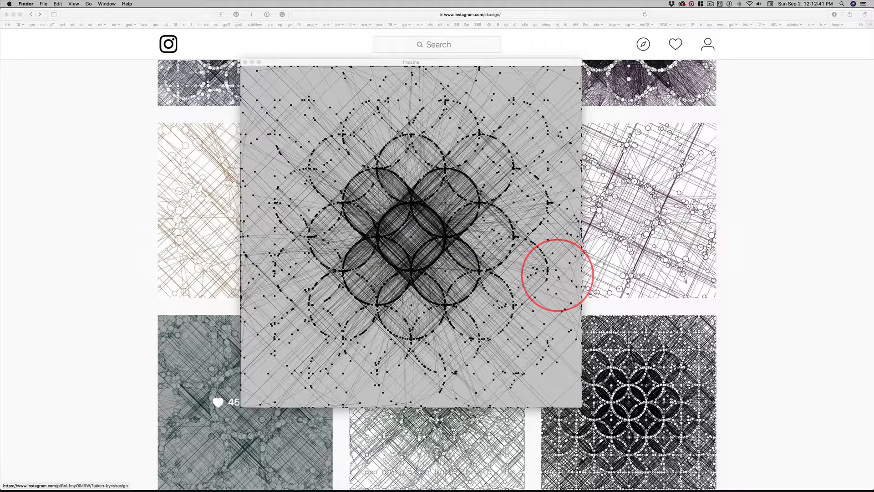
key("super+n")
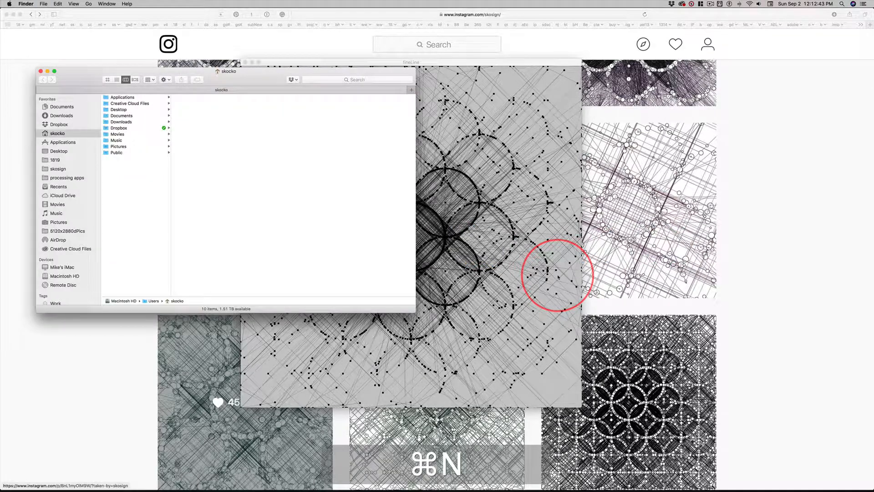
left_click(121, 115)
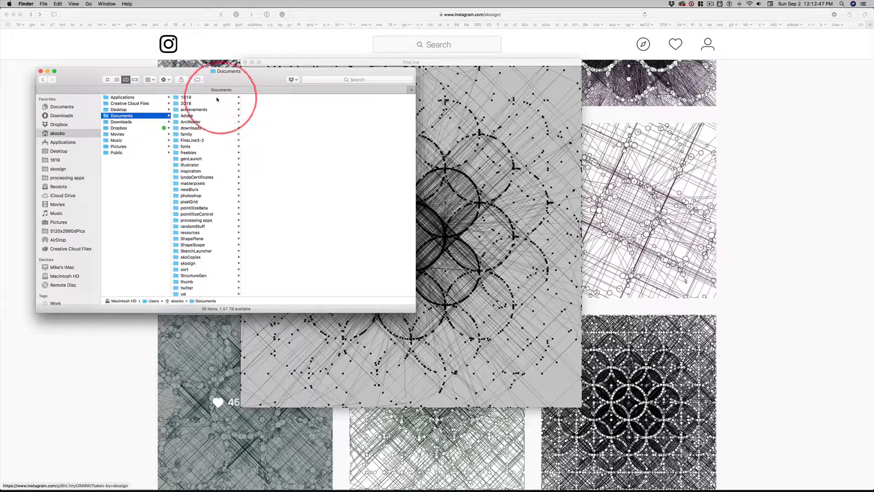
left_click(193, 140)
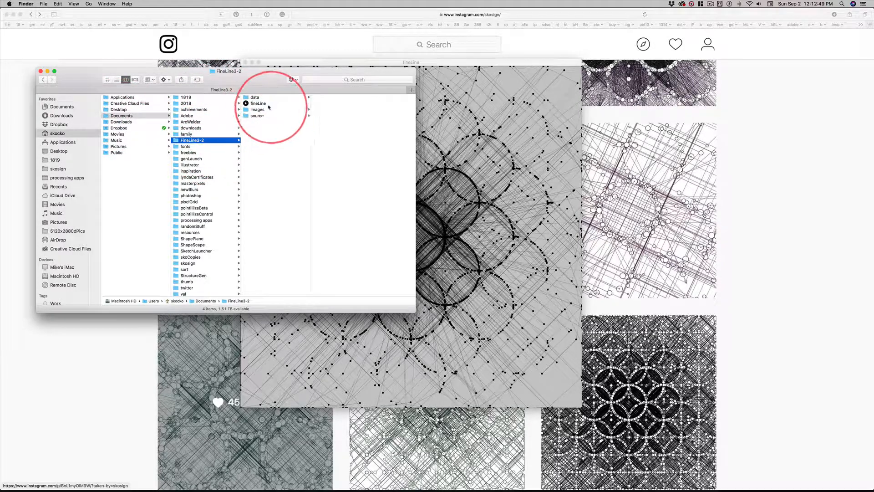
left_click(249, 110)
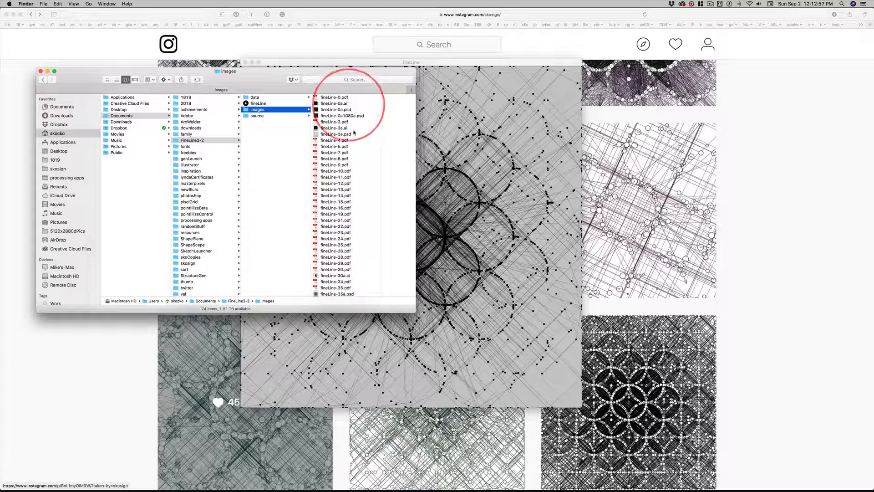
scroll(365, 229, "down", 5)
scroll(365, 229, "down", 10)
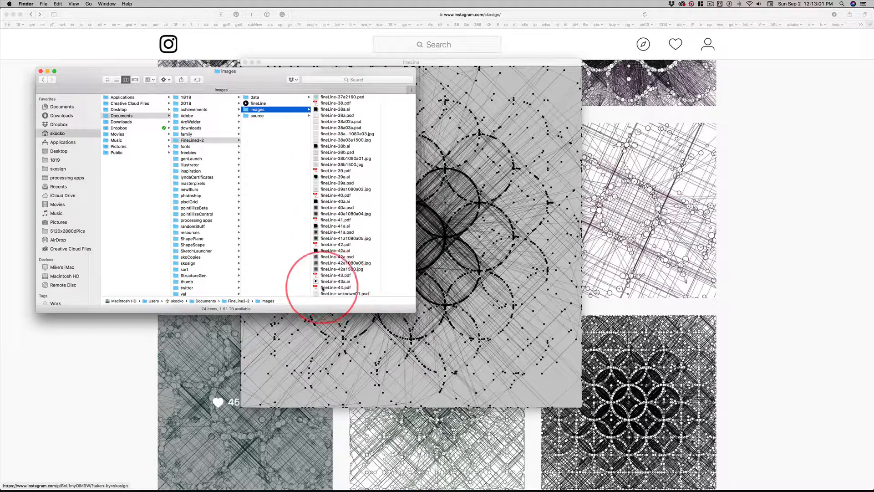
left_click(331, 288)
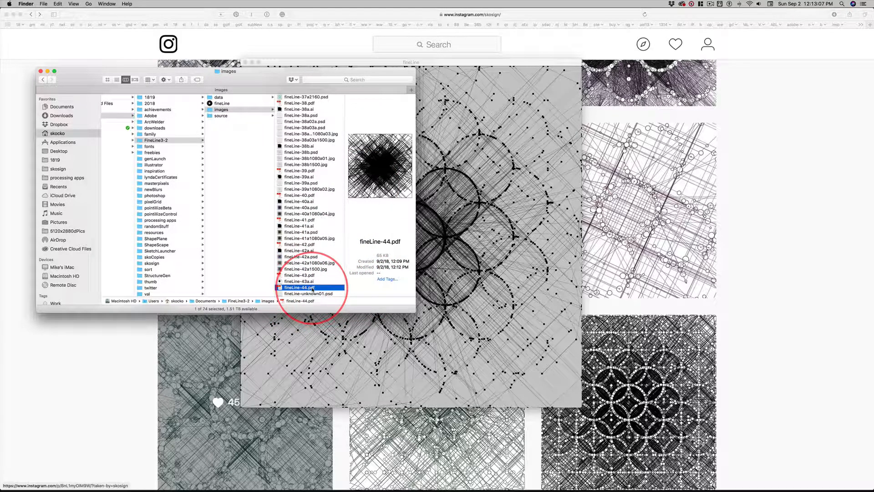
scroll(313, 246, "up", 10)
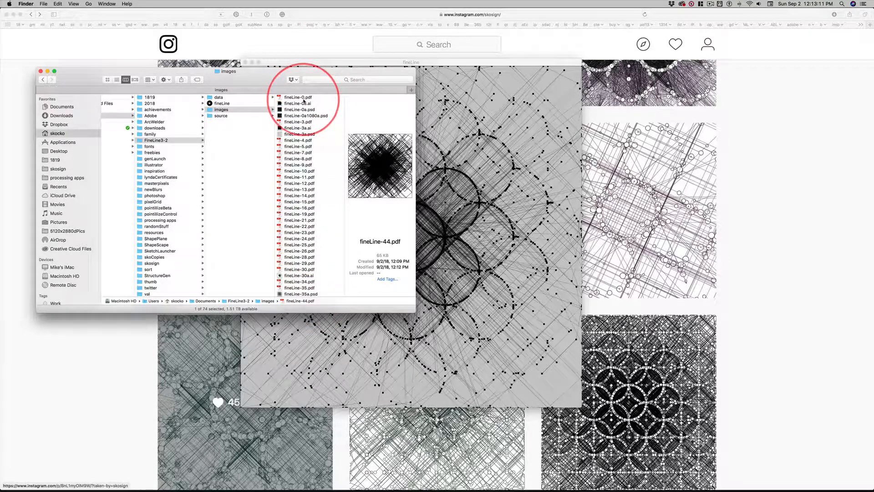
scroll(302, 217, "down", 8)
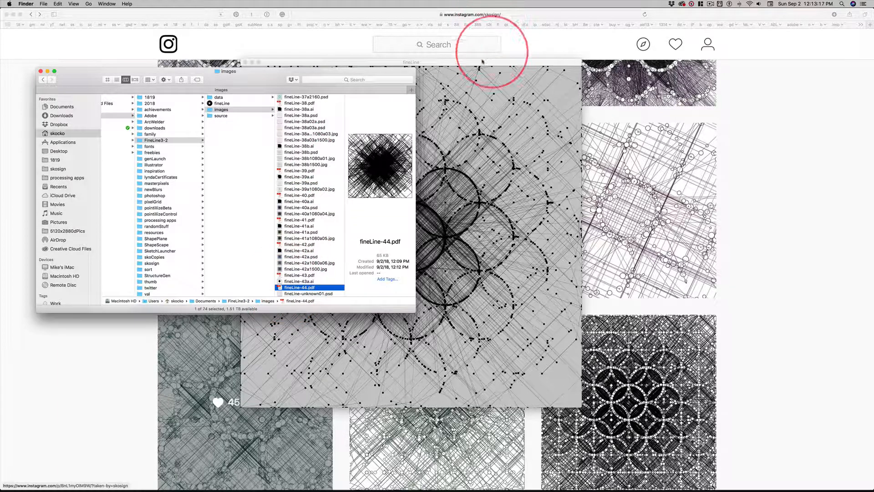
left_click(461, 64)
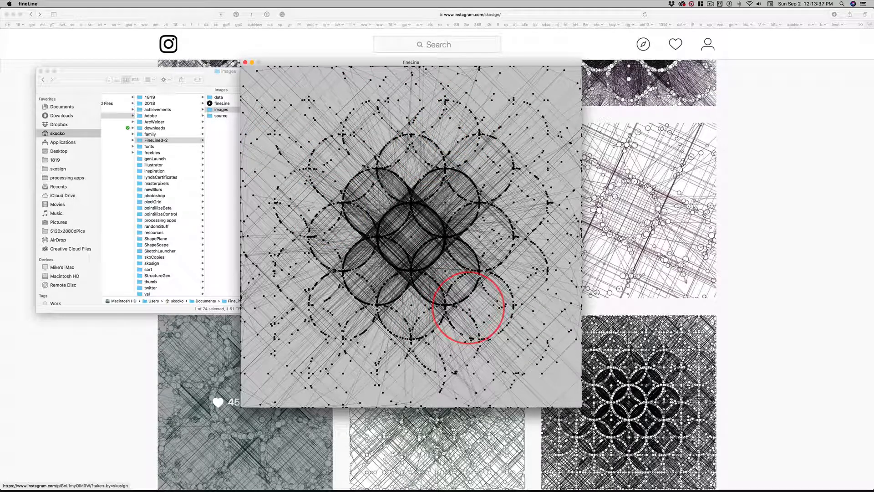
left_click(225, 148)
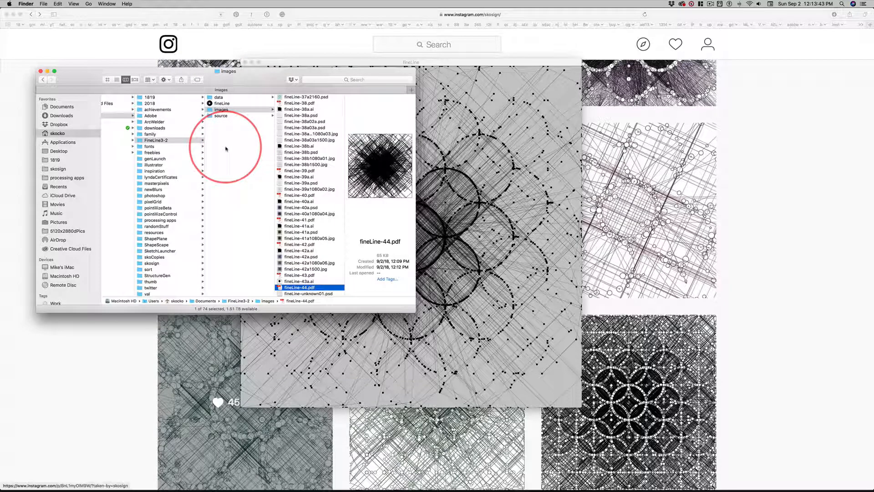